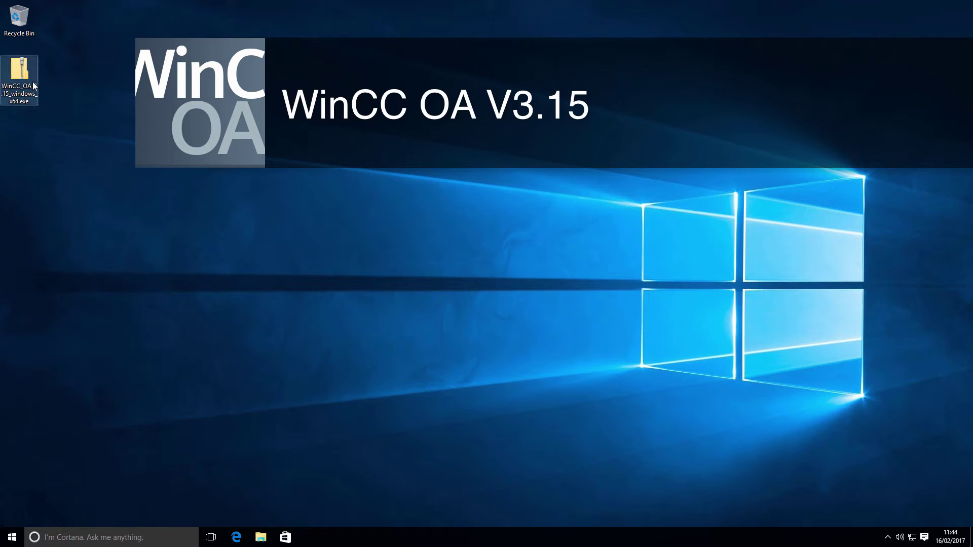
Extract the WinCC OA installer zip into a Desktop folder and show the extracted files.
right_click(23, 75)
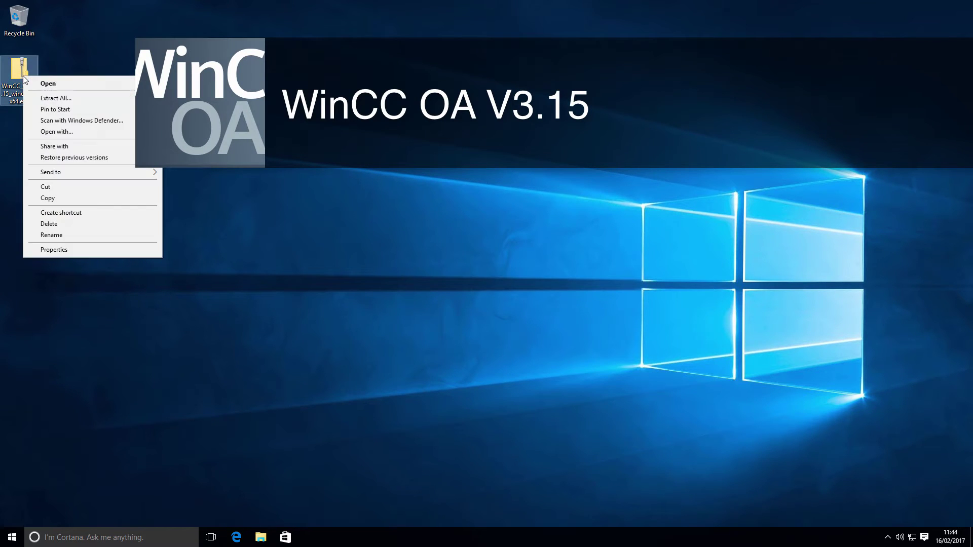
left_click(124, 98)
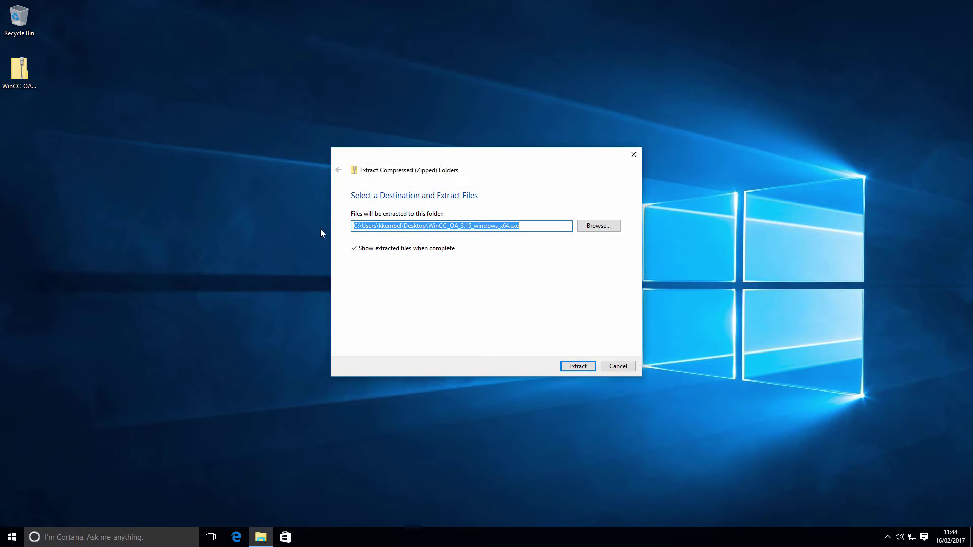
left_click(577, 366)
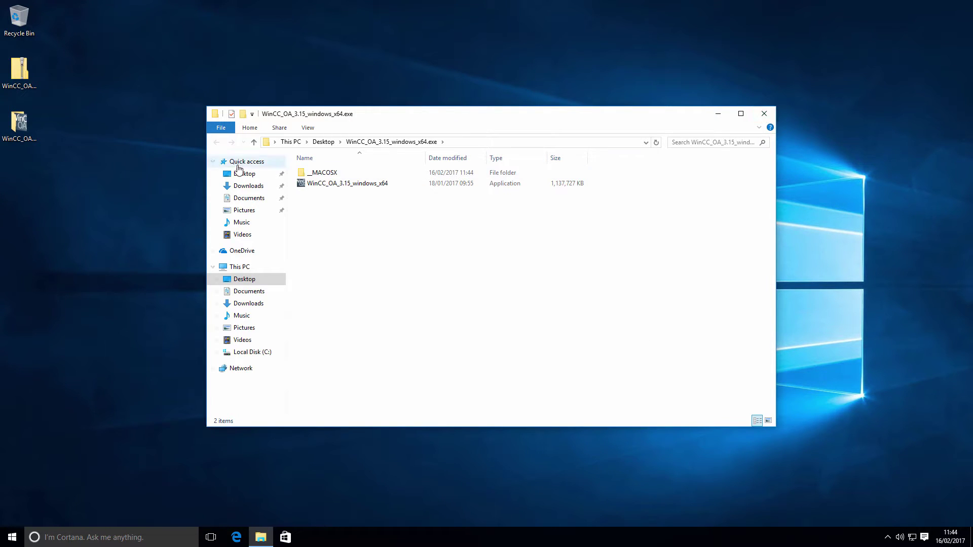
right_click(342, 186)
left_click(411, 363)
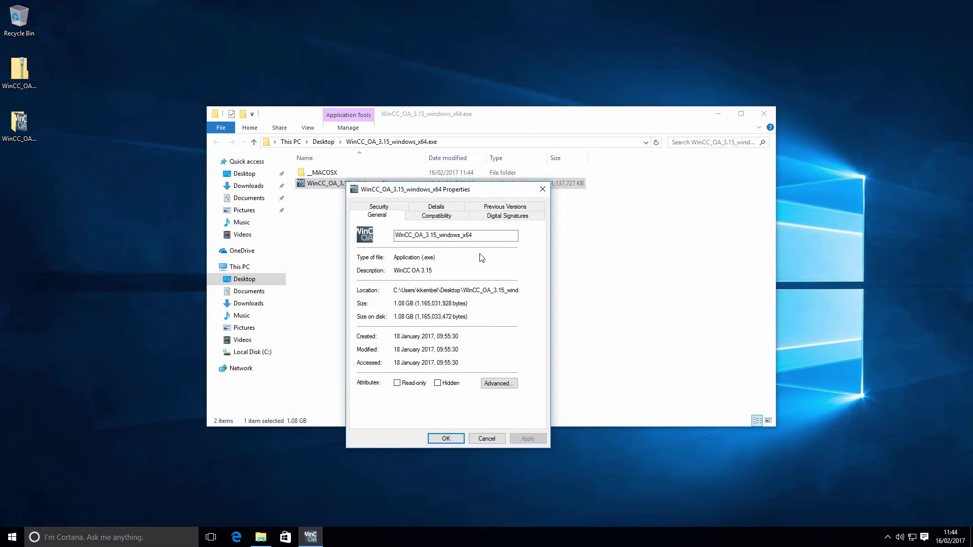
left_click_drag(508, 189, 627, 183)
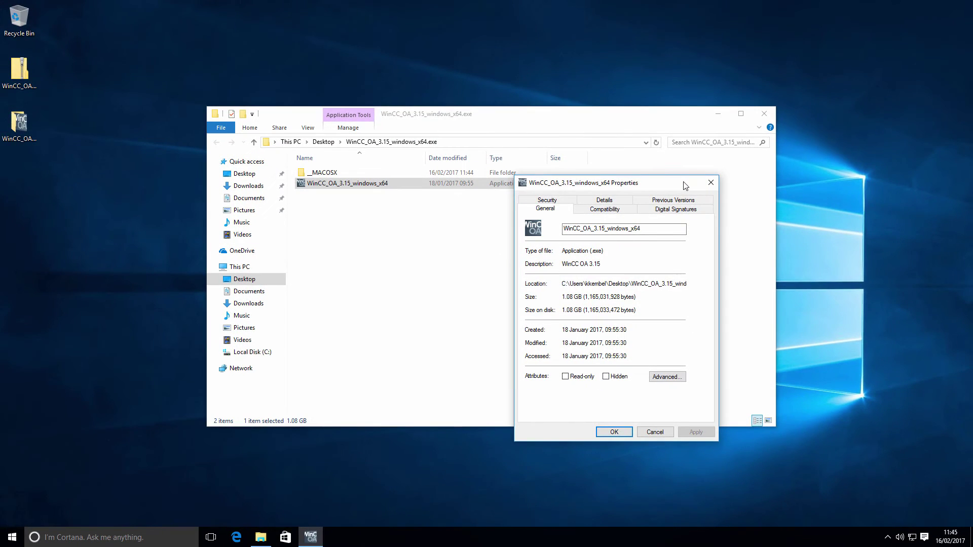
left_click_drag(685, 185, 621, 167)
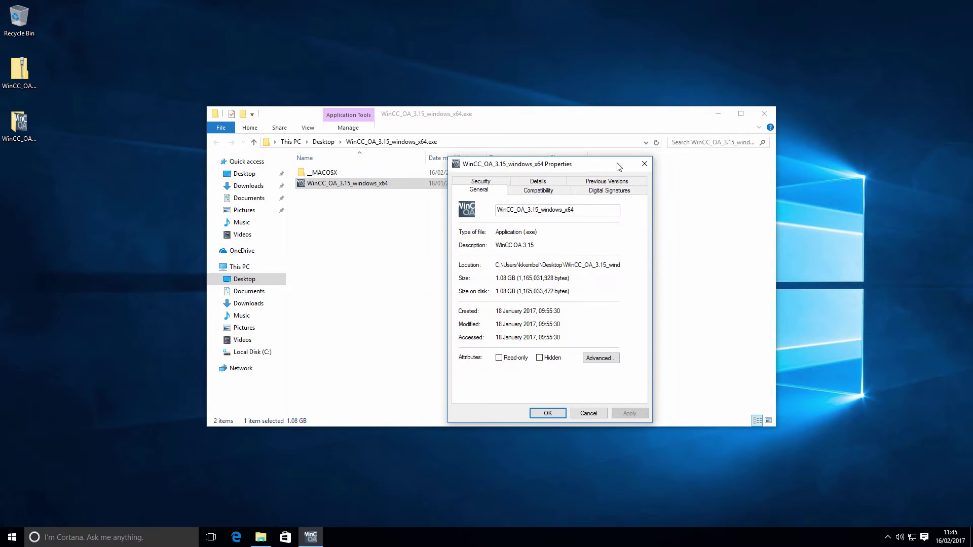
left_click(590, 415)
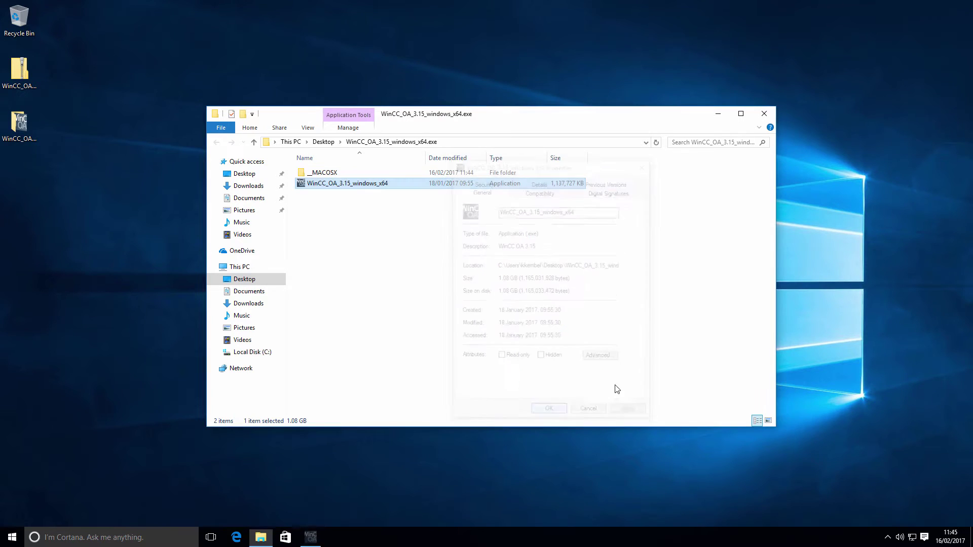
Run WinCC_OA_3.15_windows_x64 as administrator, approve the UAC prompt, and minimize Explorer.
right_click(351, 187)
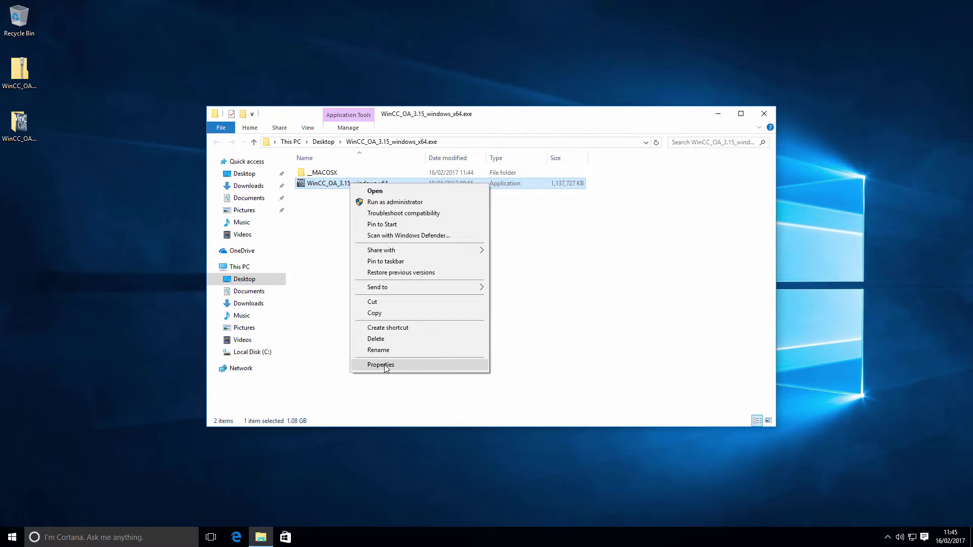
left_click(406, 201)
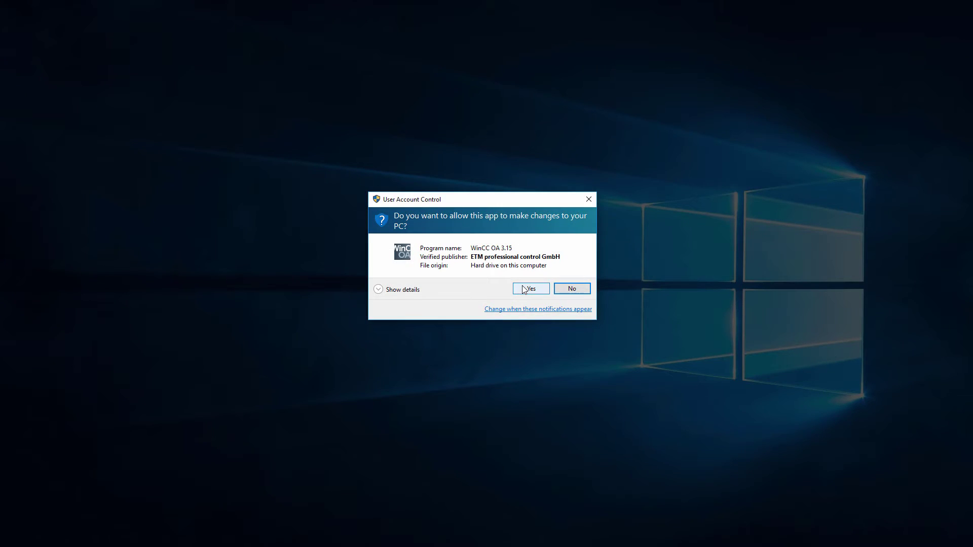
left_click(525, 289)
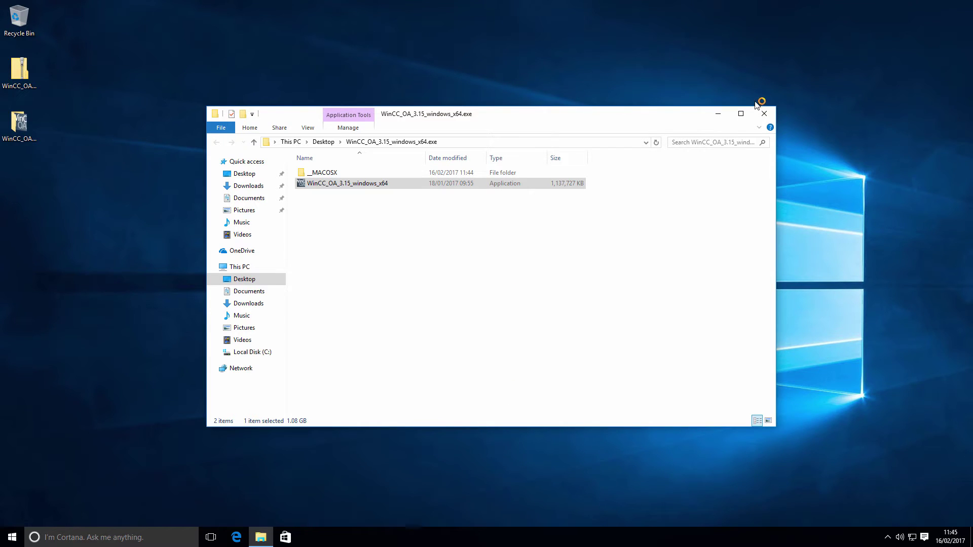
left_click(717, 114)
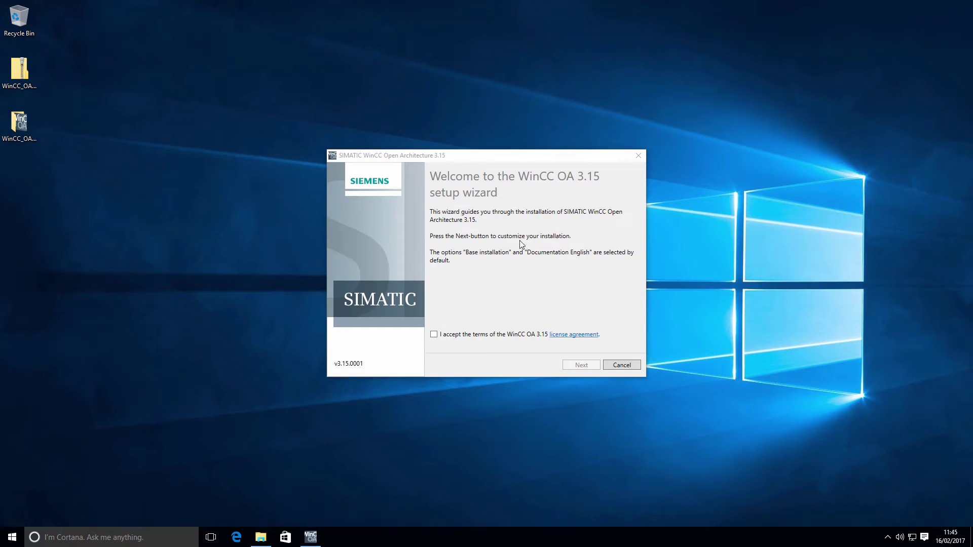
Tick 'I accept the terms of the license agreement' and go to the setup options page.
left_click(434, 335)
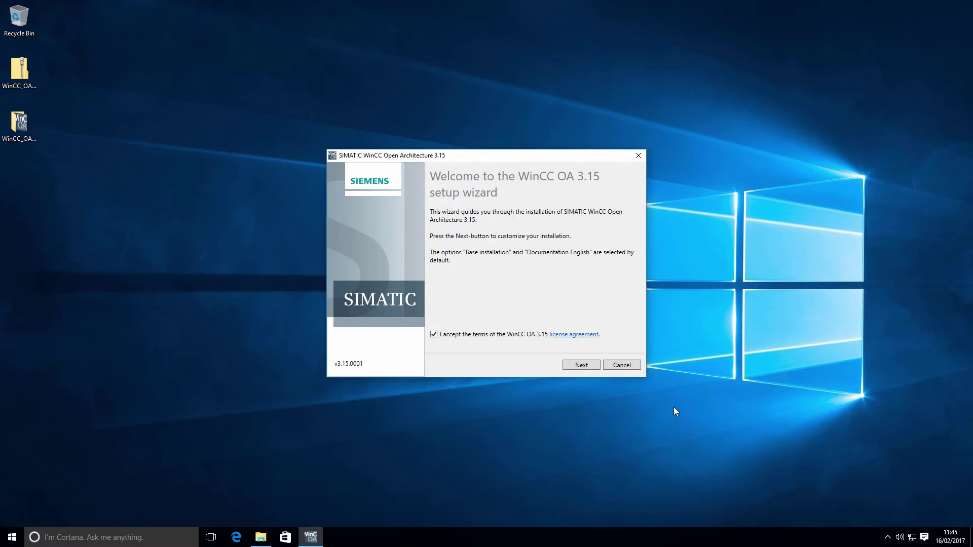
left_click(592, 365)
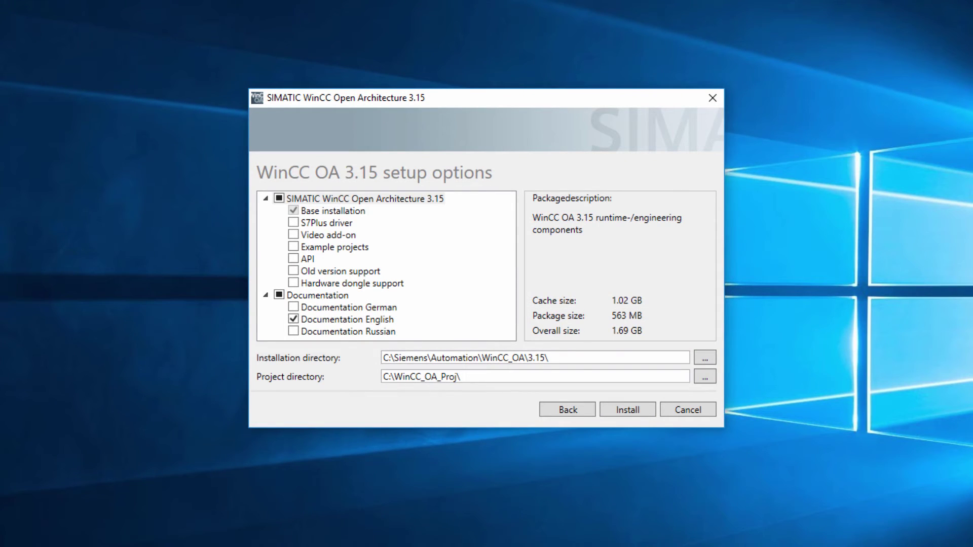
Add S7Plus driver, Video add-on, Example projects, API, Old version support and Hardware dongle support (2.45 GB).
mouse_move(297, 229)
left_click_drag(424, 101, 423, 92)
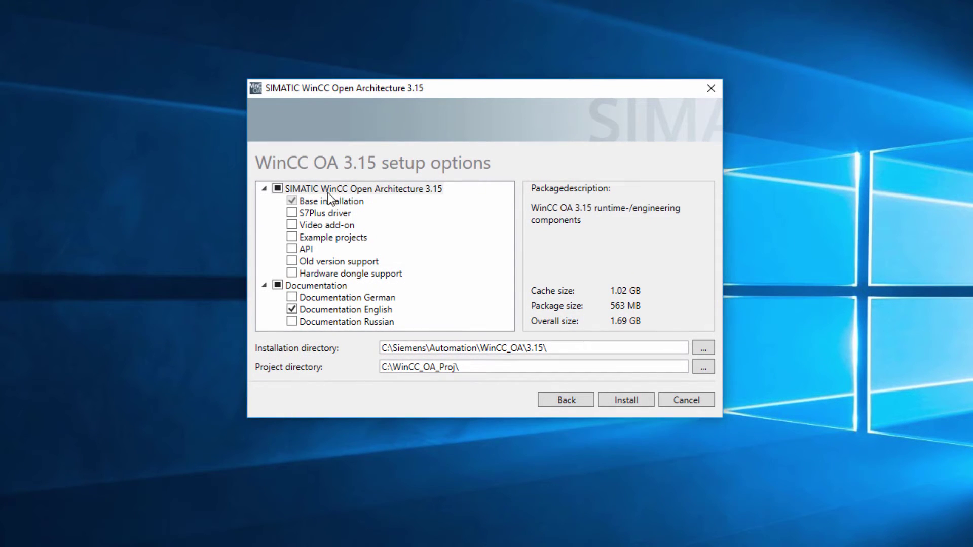
left_click(292, 213)
left_click(292, 224)
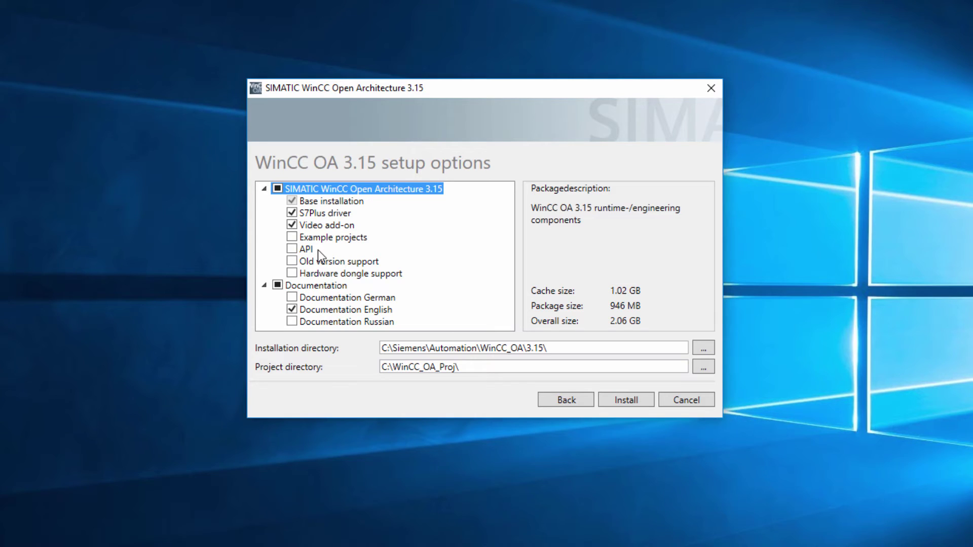
left_click(292, 236)
left_click(292, 249)
left_click(292, 261)
left_click(292, 273)
left_click(610, 401)
Install the selected components, repositioning the progress window while all packages install.
left_click(633, 399)
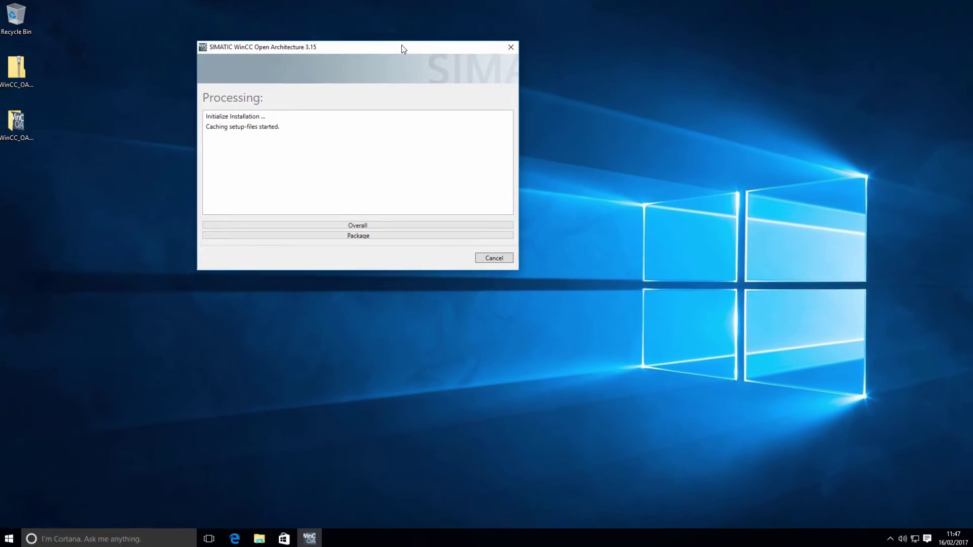
left_click_drag(543, 100, 505, 113)
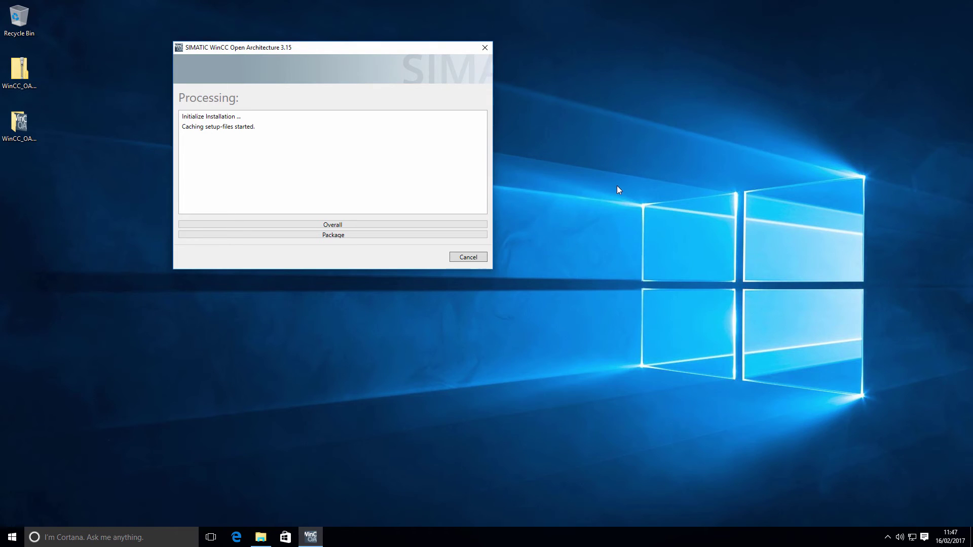
left_click_drag(448, 51, 591, 150)
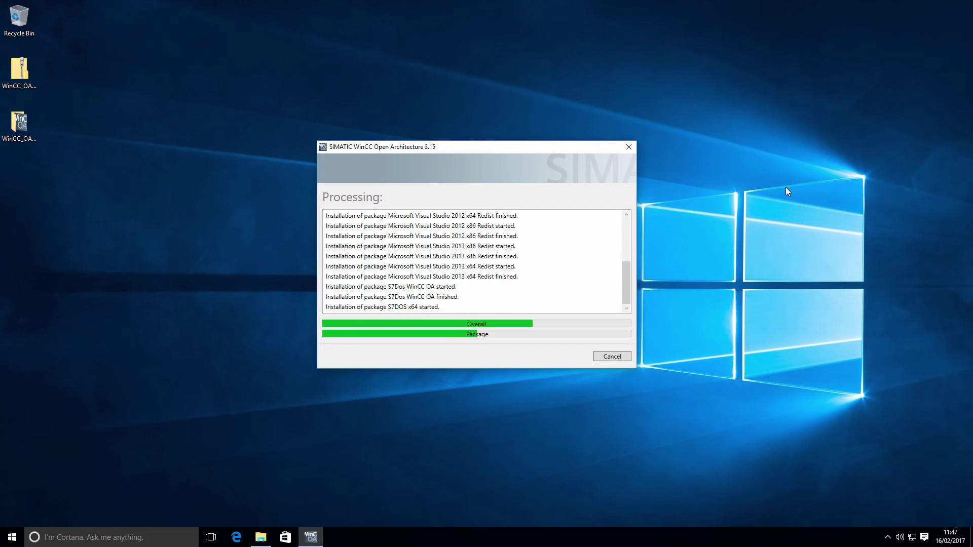
left_click_drag(581, 147, 499, 108)
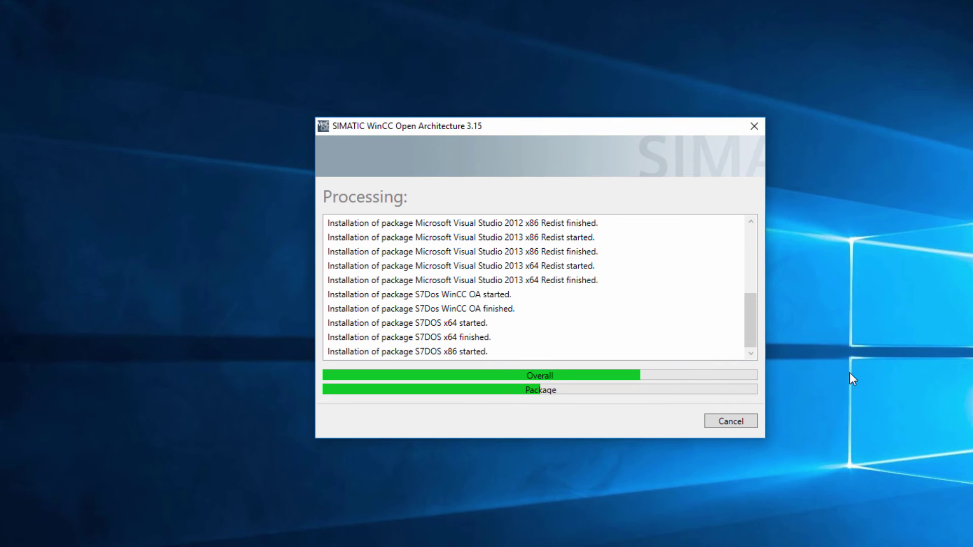
left_click_drag(752, 338, 753, 278)
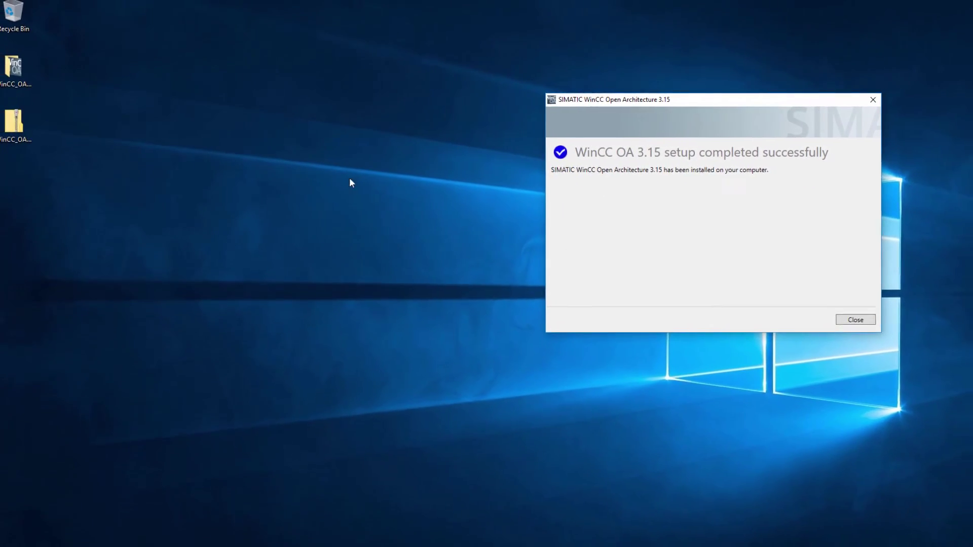
double_click(22, 75)
left_click(337, 187)
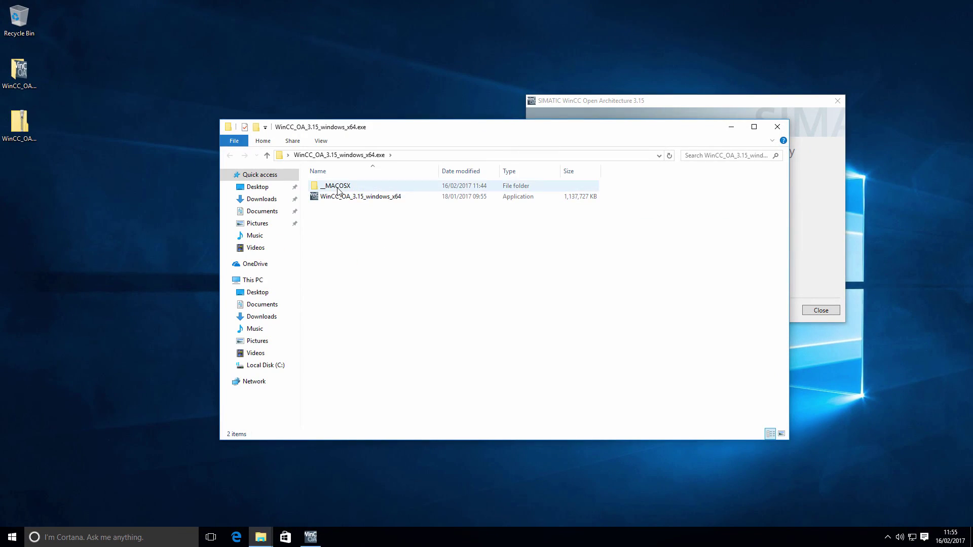
right_click(337, 186)
left_click(362, 196)
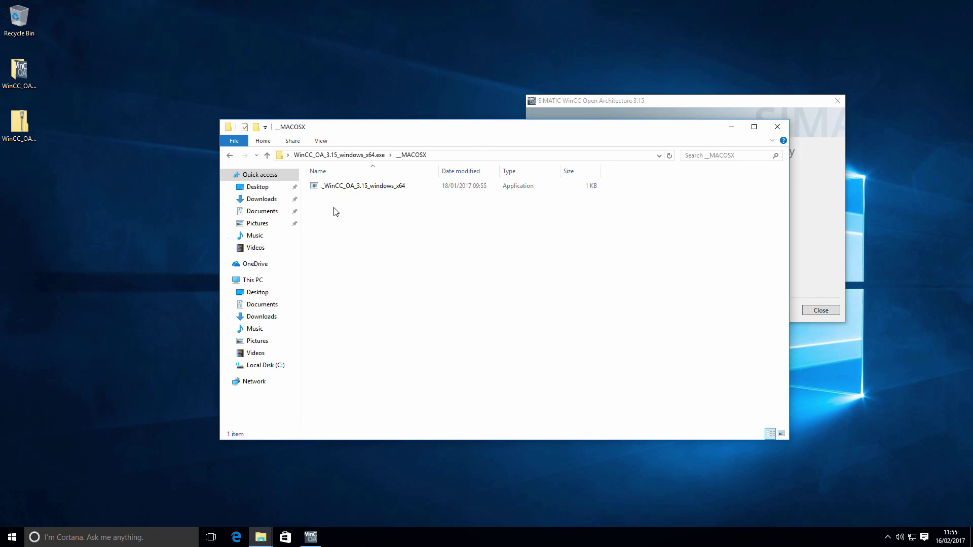
left_click(777, 127)
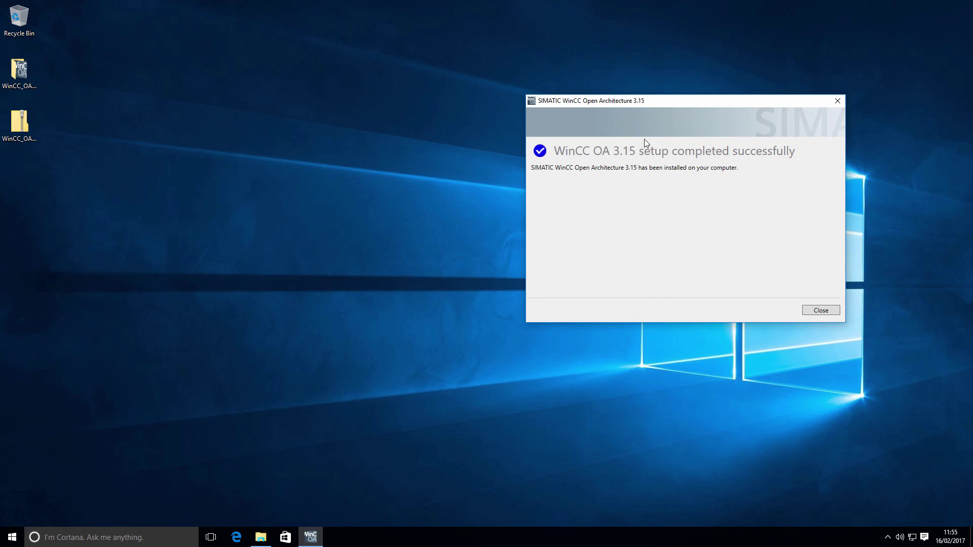
left_click_drag(671, 102, 672, 139)
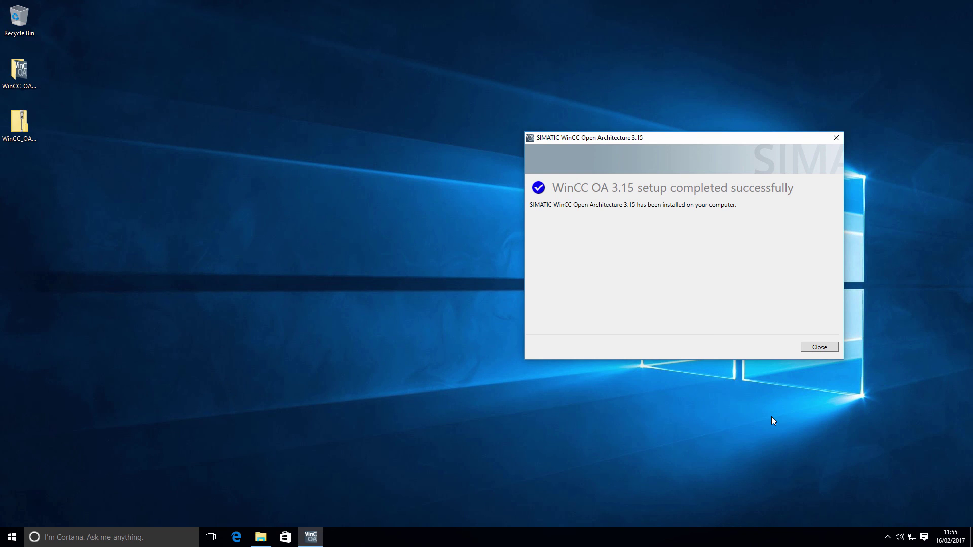
left_click_drag(707, 138, 710, 151)
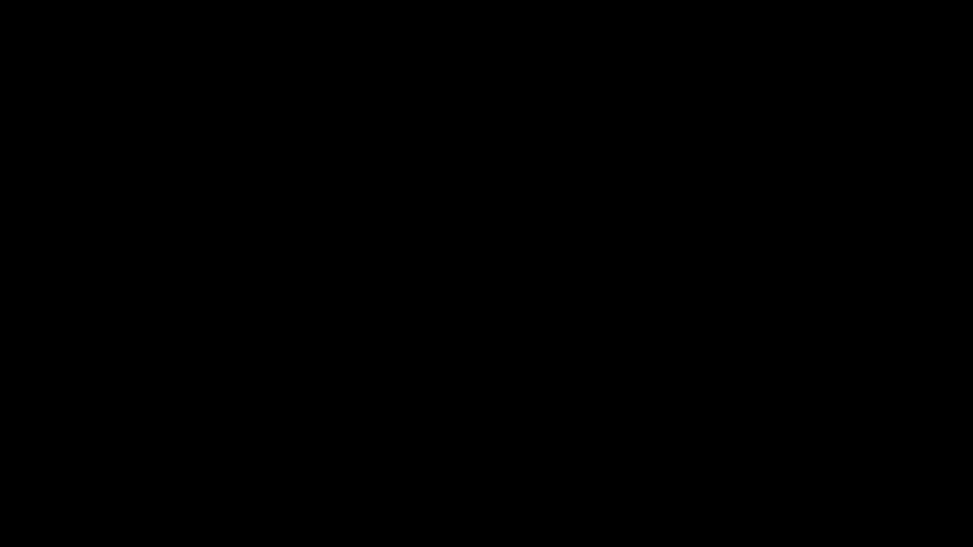